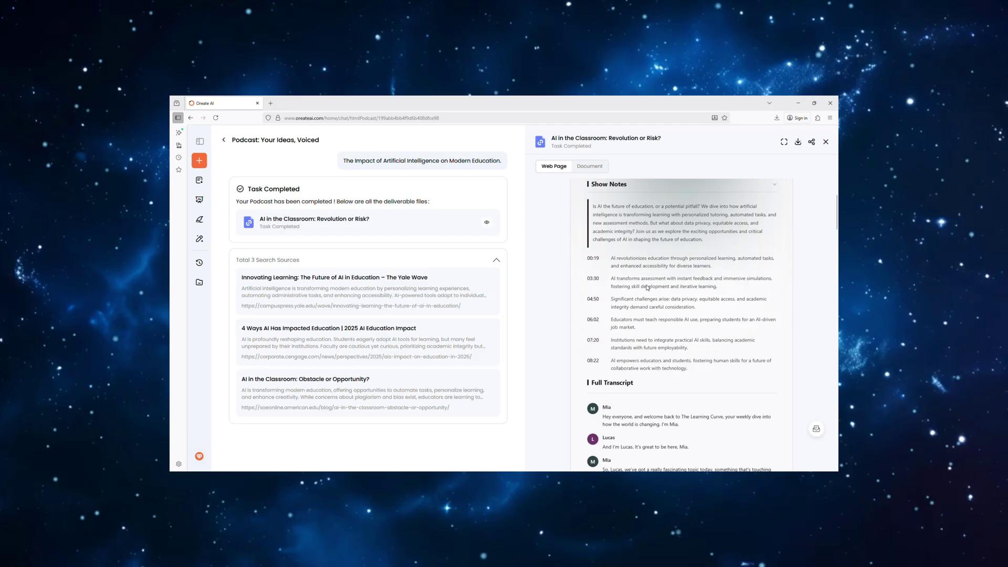
- Jump the AI in the Classroom podcast to the 04:50 show-notes point, pause, then resume playback
{"action": "left_click", "coordinate": [647, 303]}
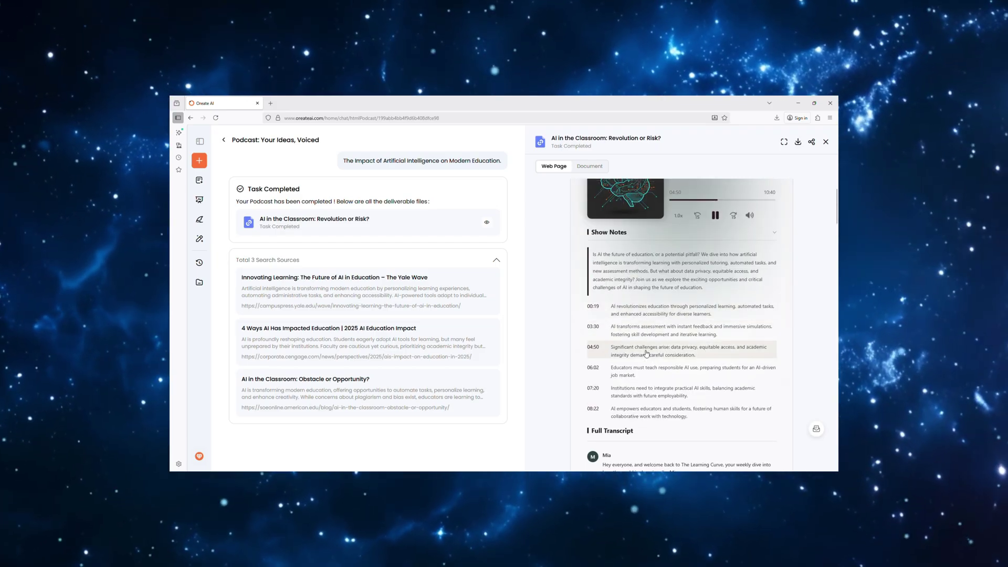
{"action": "scroll", "coordinate": [647, 353], "scroll_direction": "up", "scroll_amount": 1}
{"action": "left_click", "coordinate": [715, 263]}
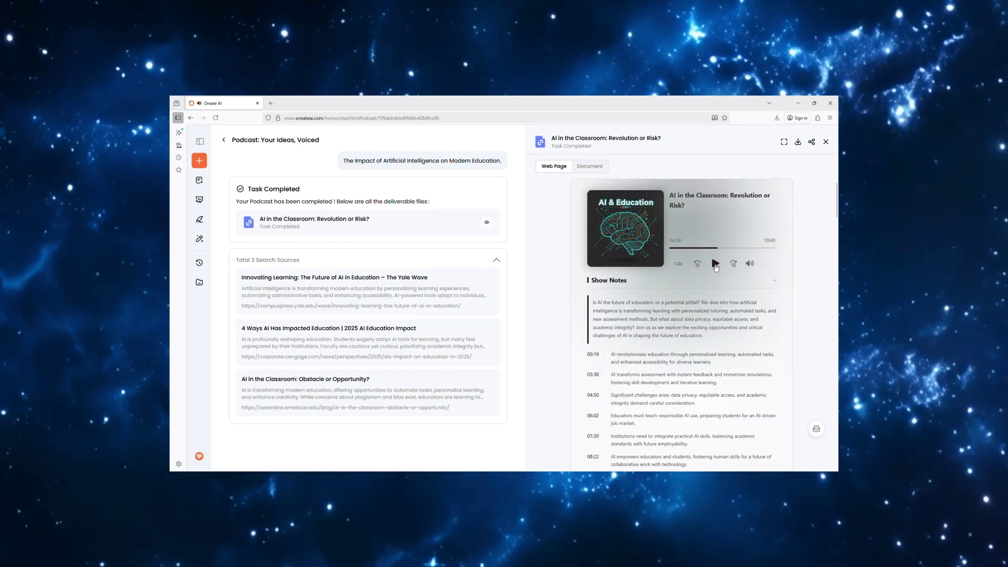
{"action": "left_click", "coordinate": [715, 263]}
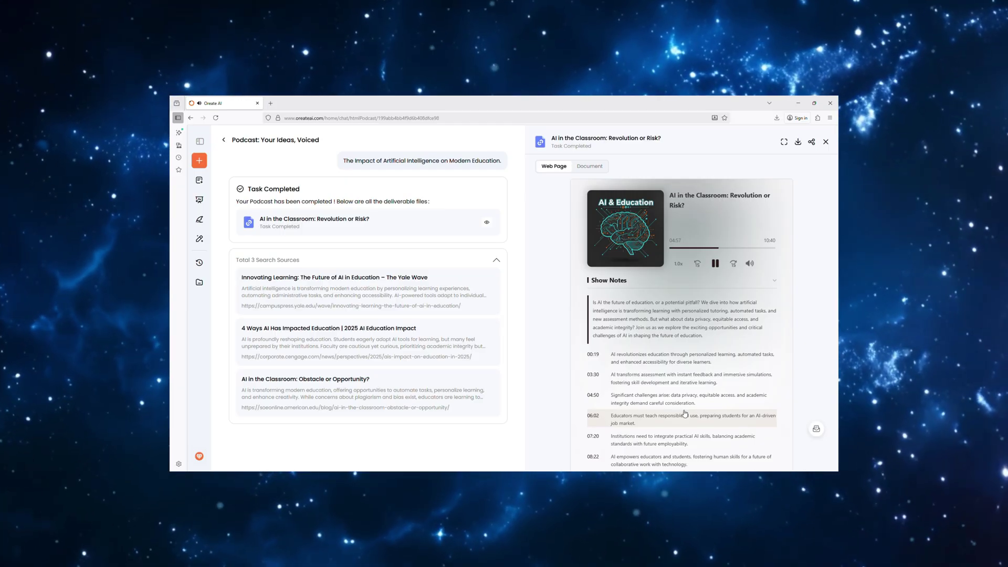
{"action": "scroll", "coordinate": [685, 414], "scroll_direction": "down", "scroll_amount": 1}
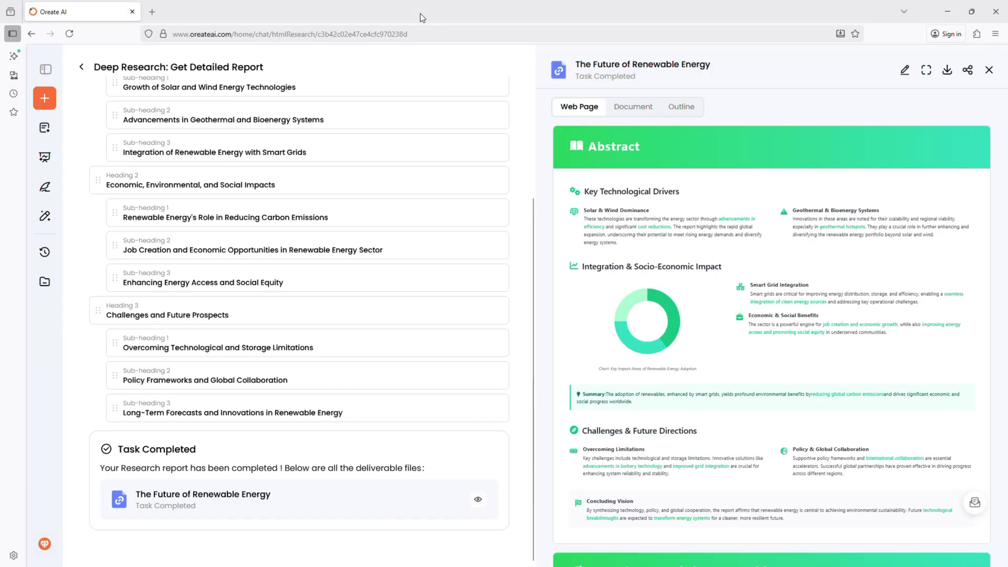
- Scroll further through the renewable-energy report preview
{"action": "scroll", "coordinate": [789, 217], "scroll_direction": "down", "scroll_amount": 5}
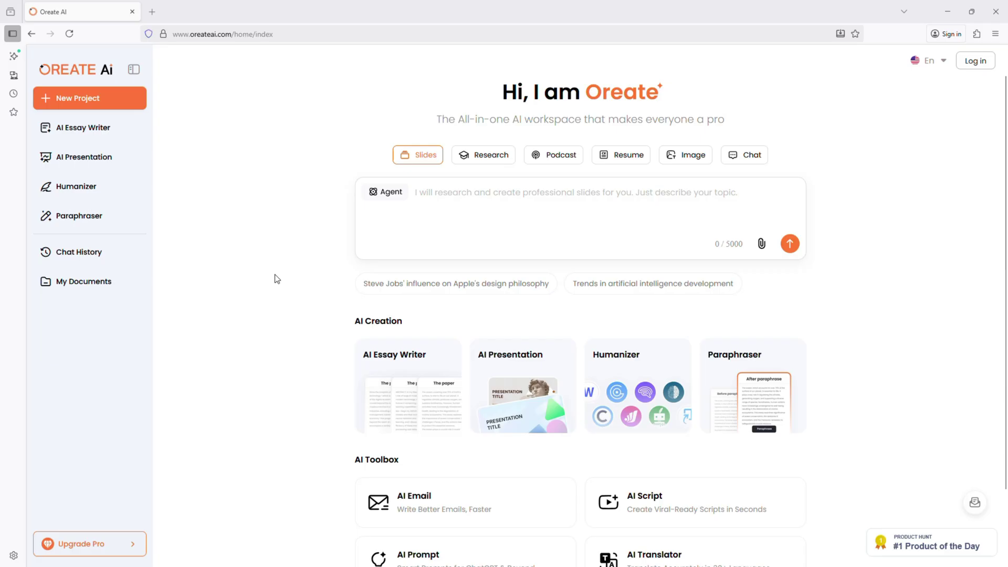
- Browse the AI Presentation, Paraphraser and Essay Writer pages, then bring up the sign-up dialog from the home page
{"action": "scroll", "coordinate": [279, 279], "scroll_direction": "down", "scroll_amount": 2}
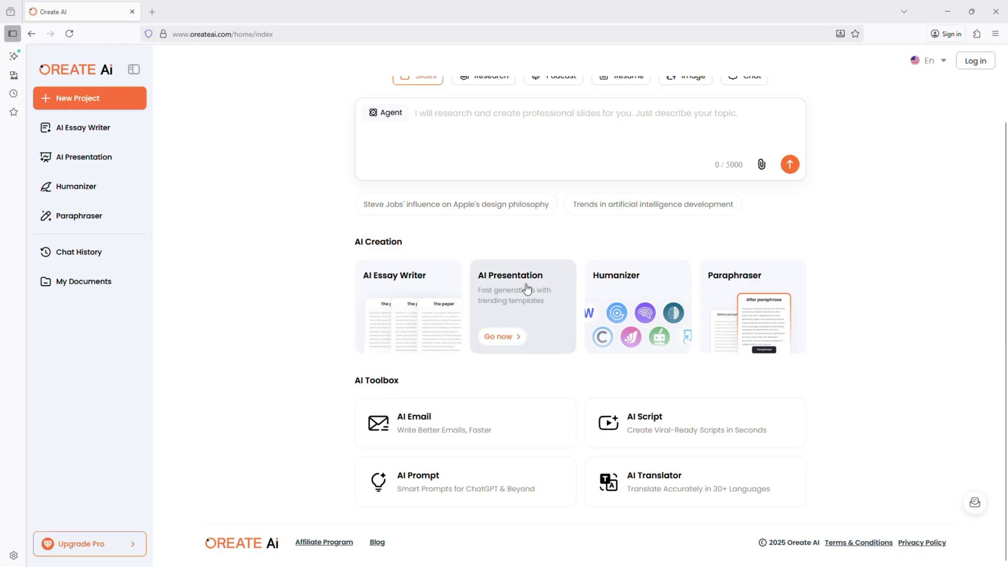
{"action": "mouse_move", "coordinate": [430, 297]}
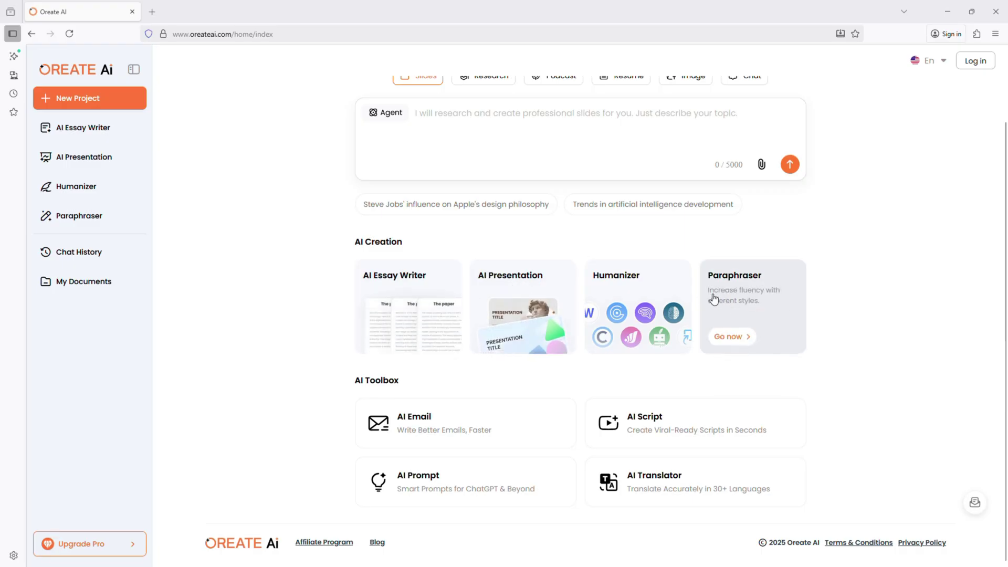
{"action": "mouse_move", "coordinate": [633, 317]}
{"action": "scroll", "coordinate": [900, 350], "scroll_direction": "up", "scroll_amount": 2}
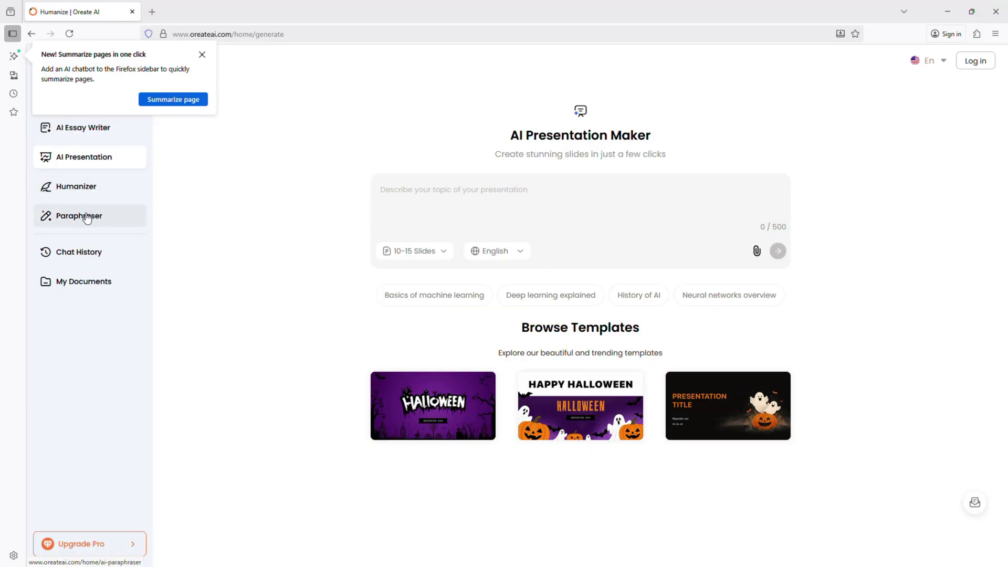
{"action": "left_click", "coordinate": [87, 218]}
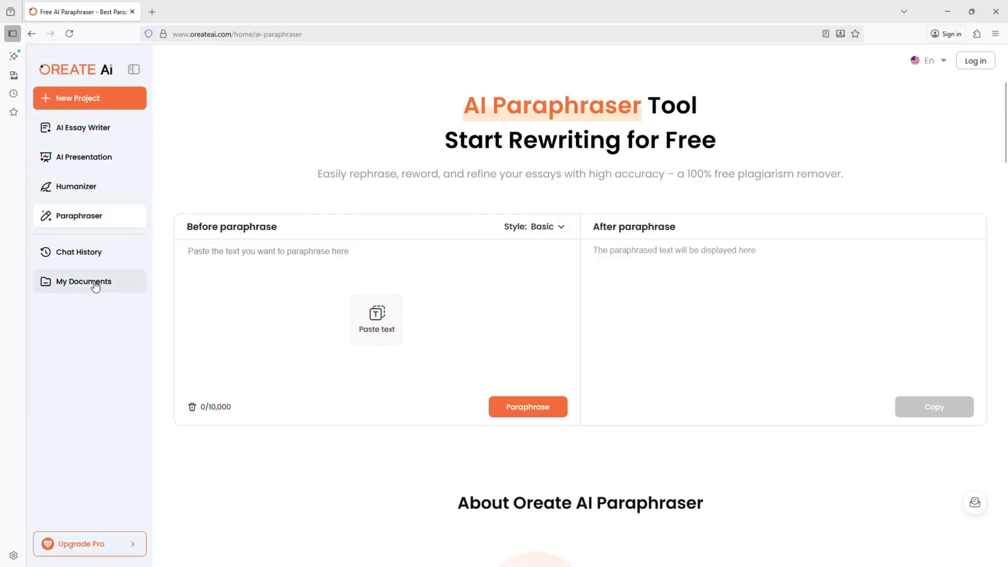
{"action": "left_click", "coordinate": [102, 127]}
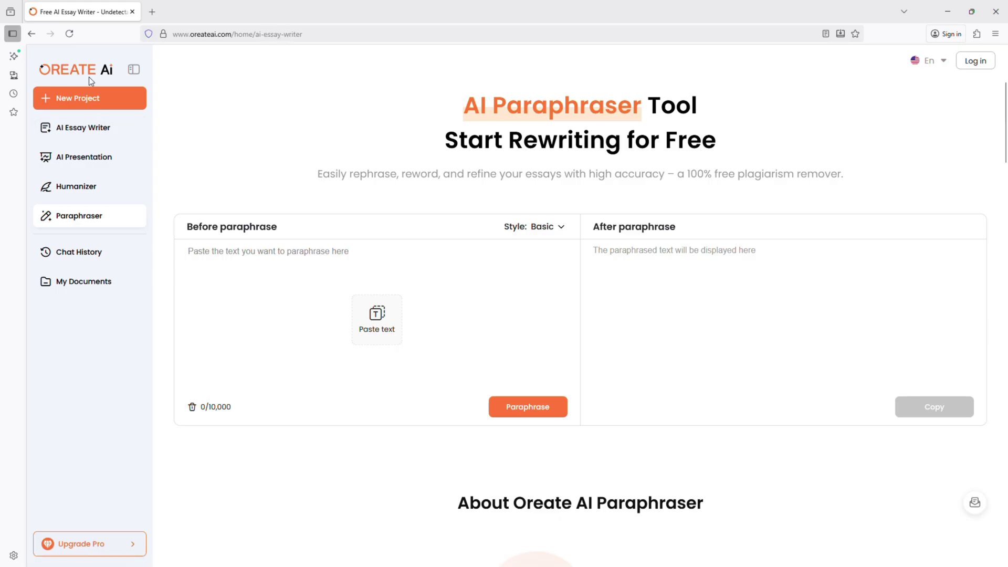
{"action": "left_click", "coordinate": [89, 71]}
{"action": "left_click", "coordinate": [976, 62]}
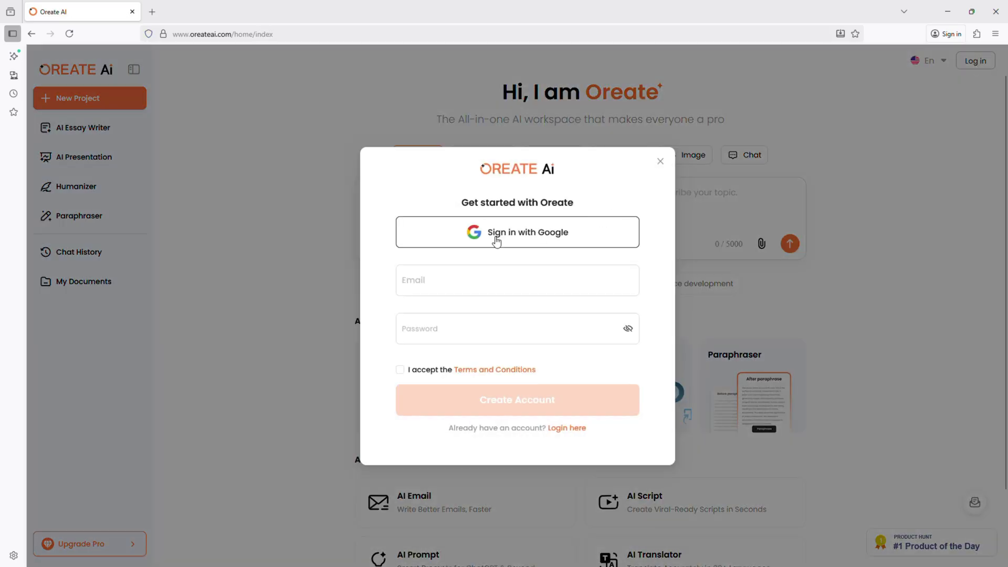
- Enter the account e-mail address and password, accept the terms, and create the account
{"action": "left_click", "coordinate": [570, 285]}
{"action": "key", "text": "Tab"}
{"action": "type", "text": "***********"}
{"action": "key", "text": "Return"}
{"action": "left_click", "coordinate": [400, 369]}
{"action": "left_click", "coordinate": [530, 405]}
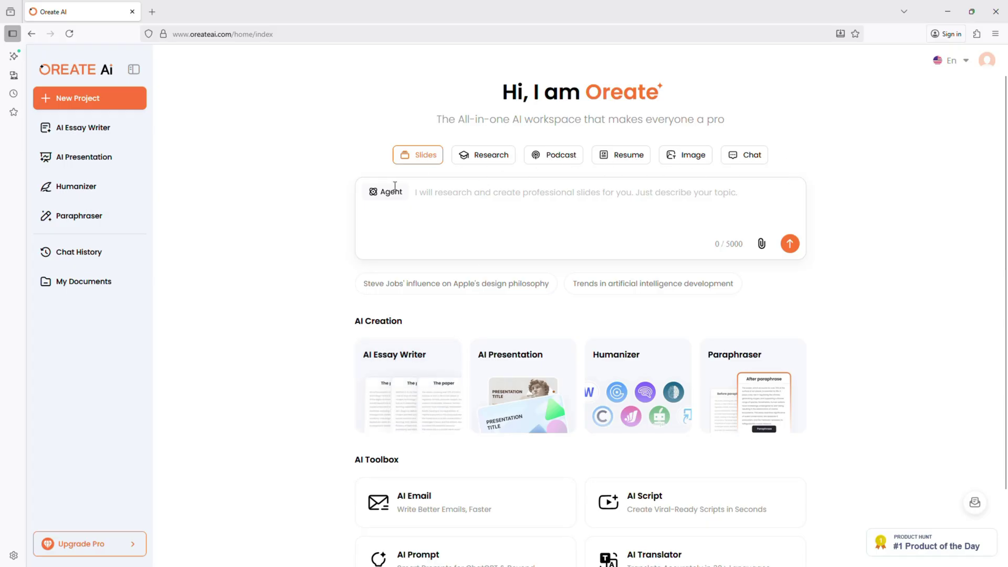
- Switch to Research mode and submit the pasted renewable-energy topic as a report request
{"action": "left_click", "coordinate": [474, 193]}
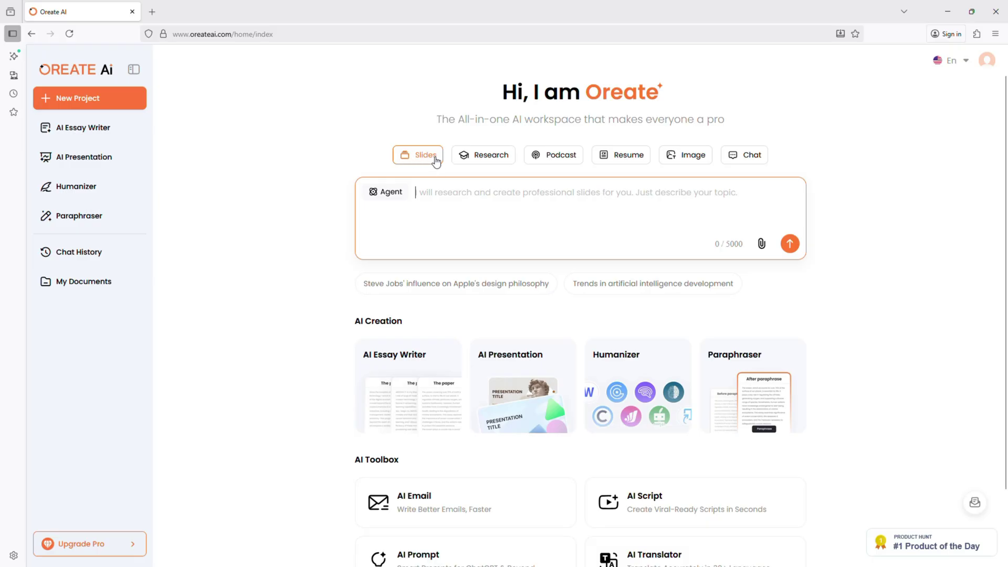
{"action": "left_click", "coordinate": [476, 156]}
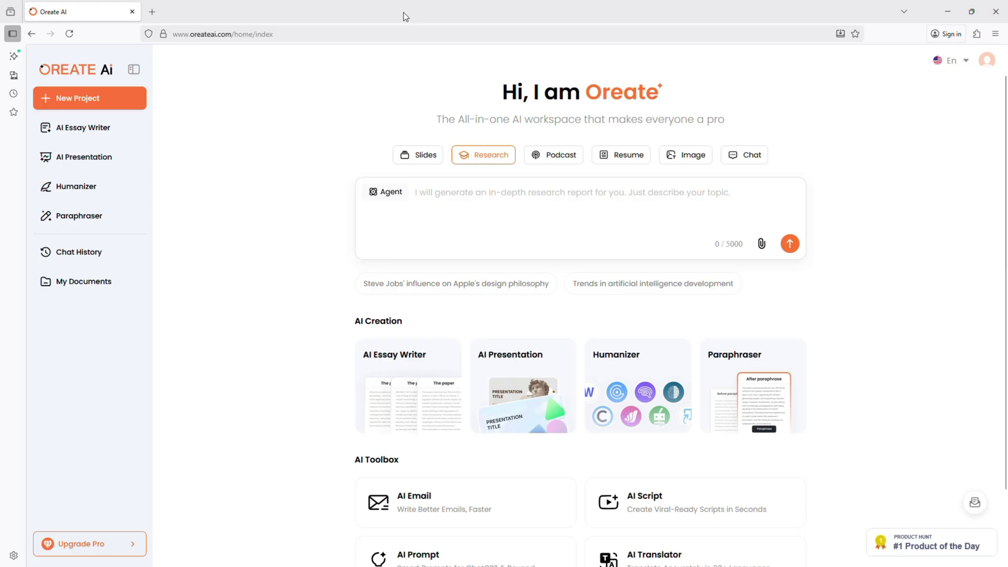
{"action": "left_click", "coordinate": [510, 195]}
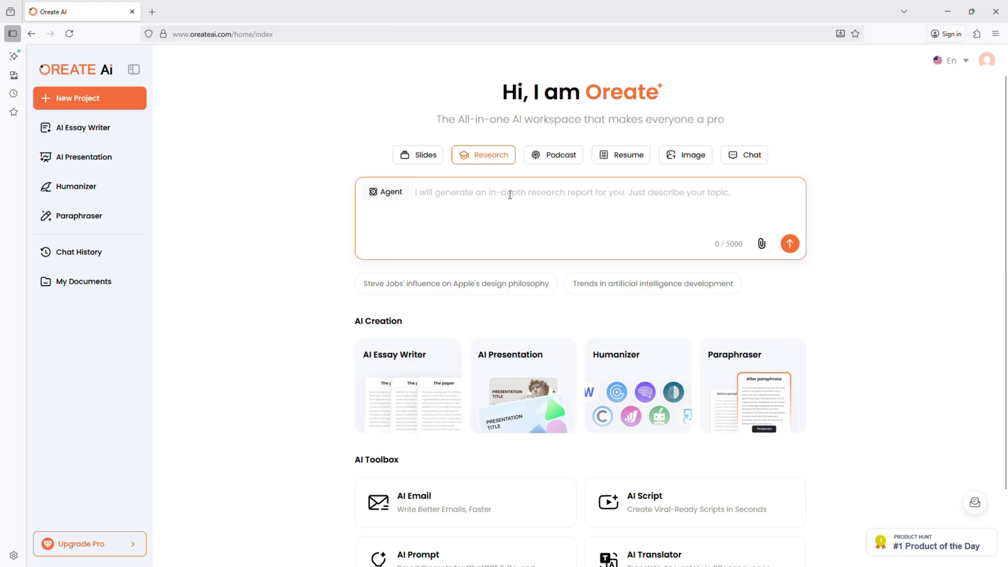
{"action": "type", "text": "The future of renewable energy."}
{"action": "key", "text": "Return"}
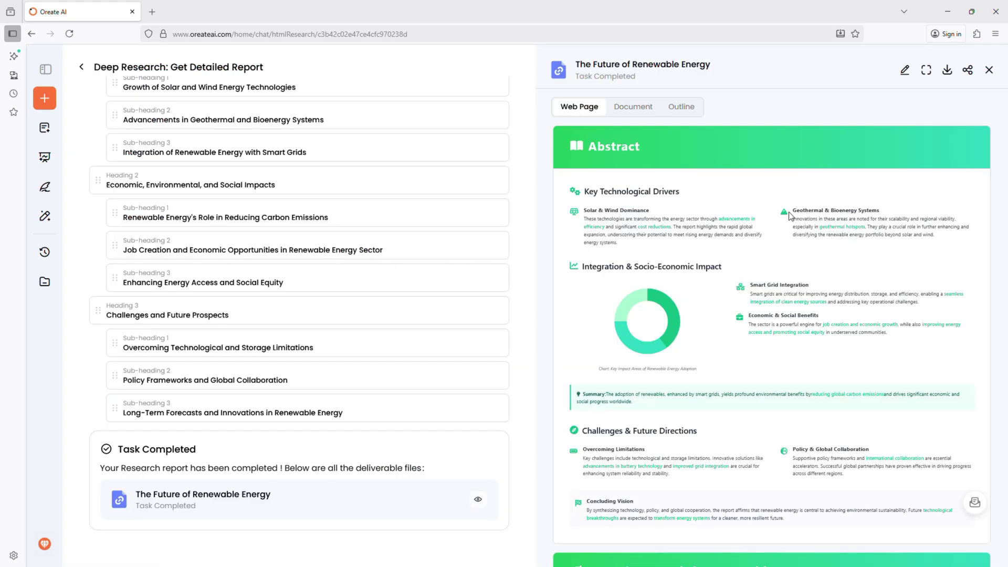
- Scroll the report's Web Page preview down to Long-Term Forecasts and back up toward the Abstract
{"action": "scroll", "coordinate": [790, 215], "scroll_direction": "down", "scroll_amount": 10}
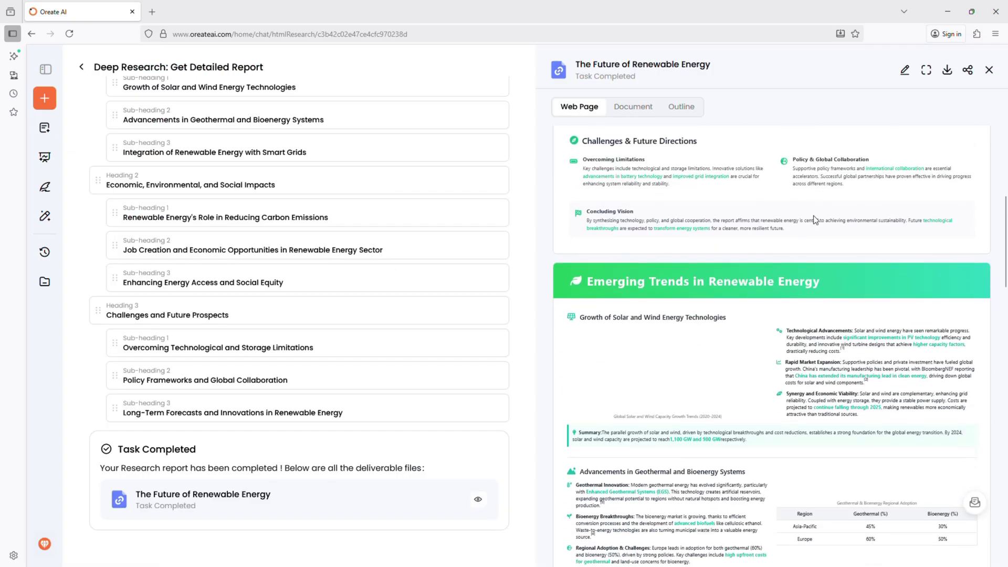
{"action": "scroll", "coordinate": [813, 217], "scroll_direction": "down", "scroll_amount": 5}
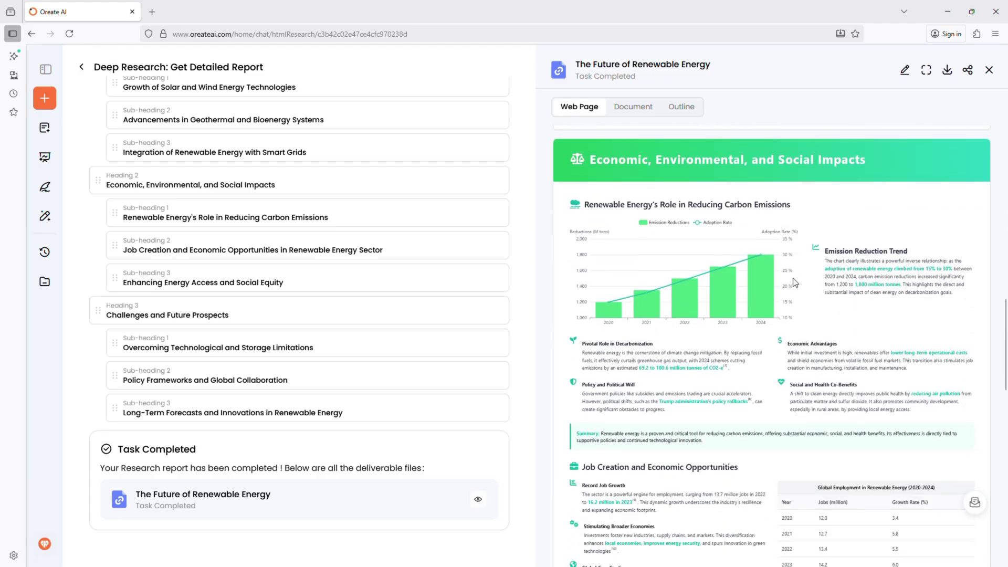
{"action": "scroll", "coordinate": [779, 283], "scroll_direction": "down", "scroll_amount": 7}
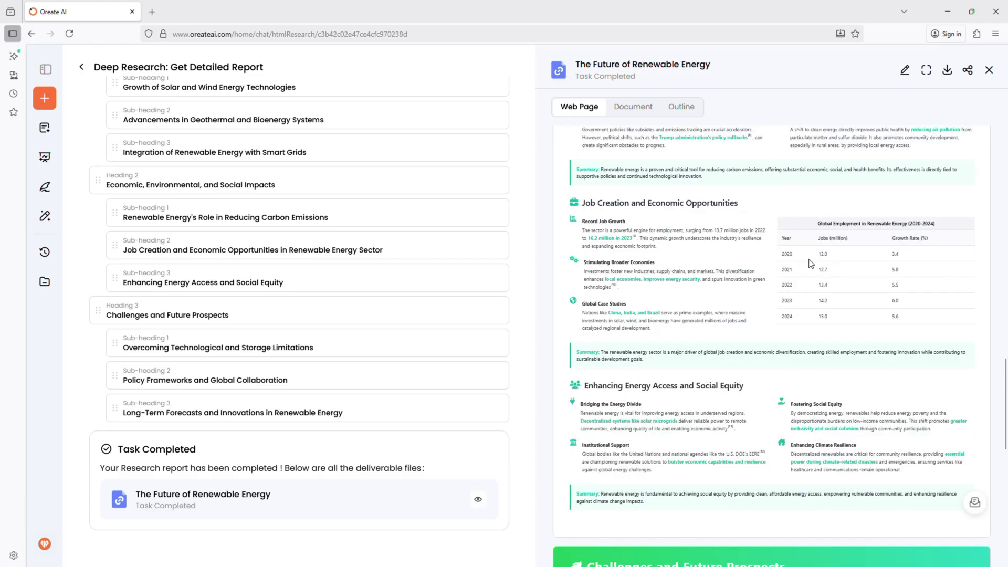
{"action": "scroll", "coordinate": [798, 269], "scroll_direction": "down", "scroll_amount": 7}
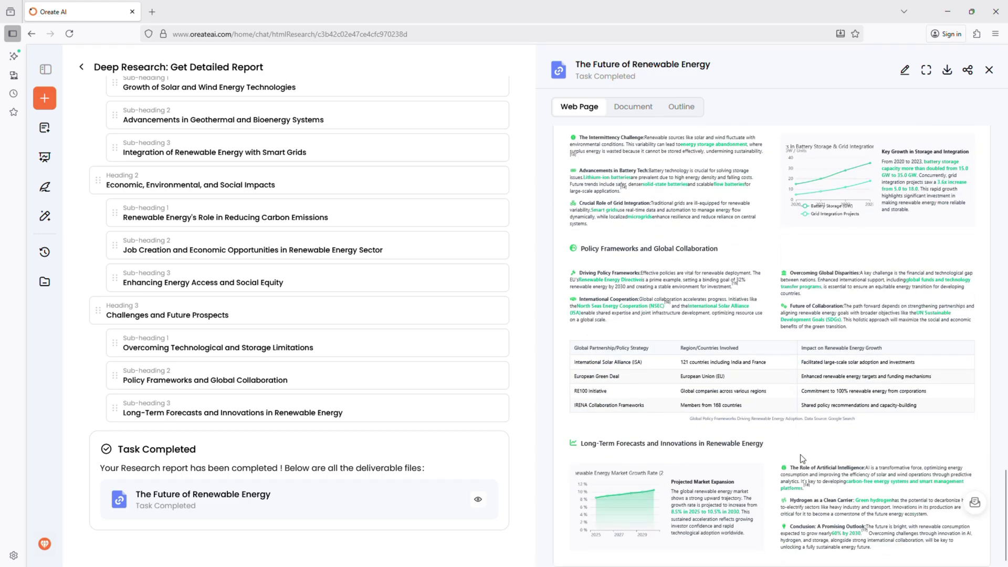
{"action": "scroll", "coordinate": [802, 399], "scroll_direction": "up", "scroll_amount": 15}
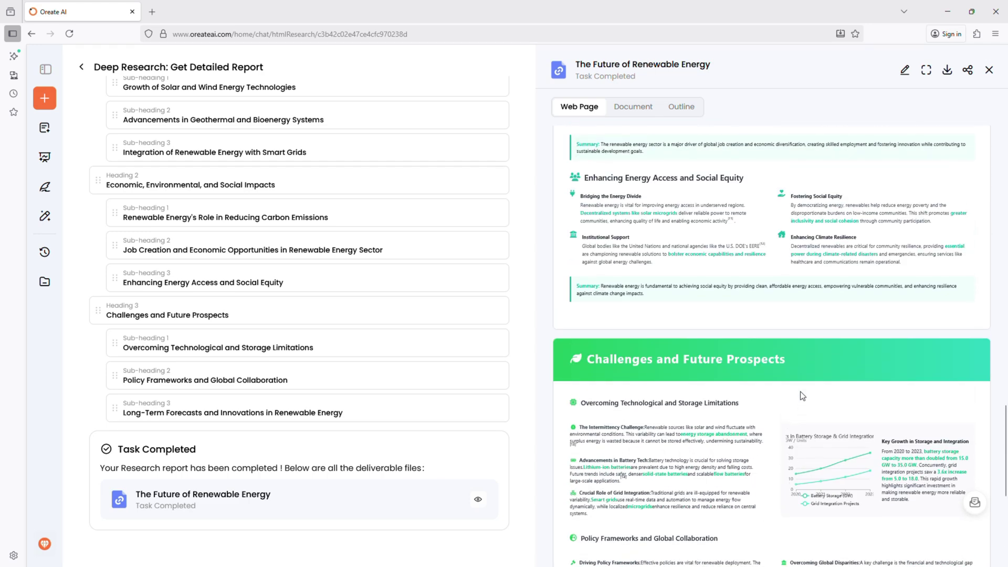
{"action": "scroll", "coordinate": [785, 363], "scroll_direction": "up", "scroll_amount": 20}
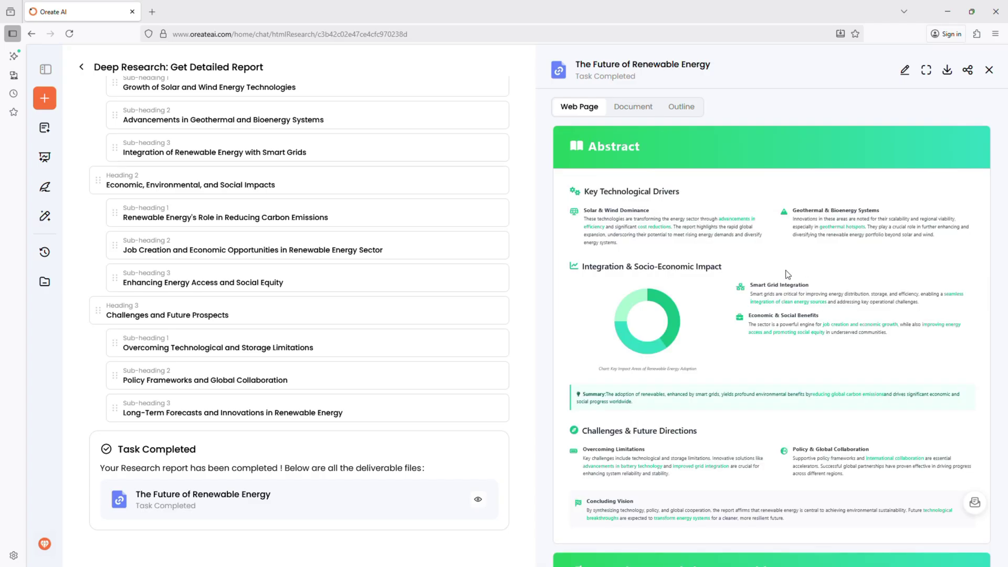
- Rename the report's Abstract heading to 'Oreate.AI' and finish editing
{"action": "left_click", "coordinate": [905, 70]}
{"action": "double_click", "coordinate": [614, 147]}
{"action": "type", "text": "Oreate.AI"}
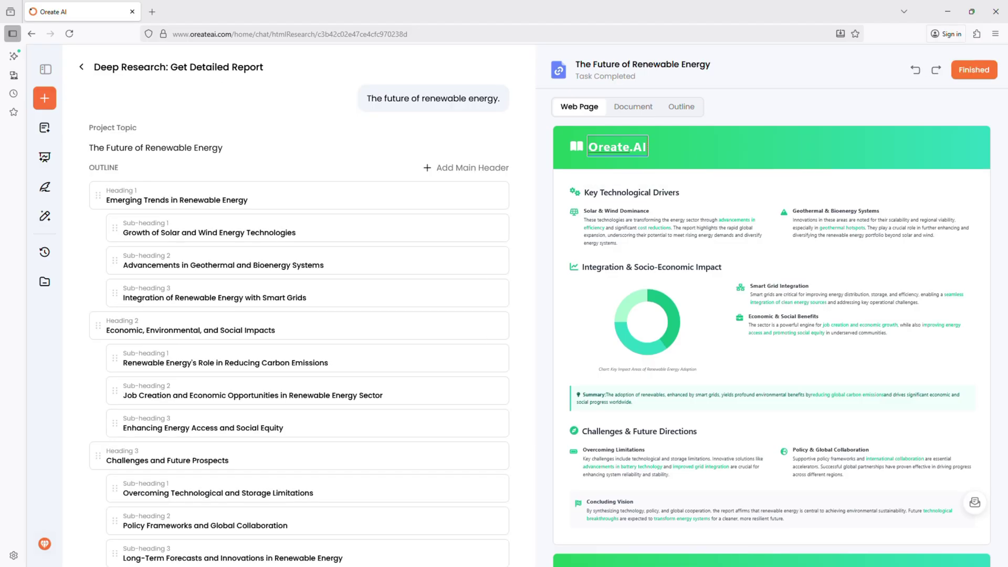
{"action": "left_click", "coordinate": [974, 69]}
- Export and download the renewable-energy report as a PDF
{"action": "left_click", "coordinate": [947, 70]}
{"action": "left_click", "coordinate": [892, 97]}
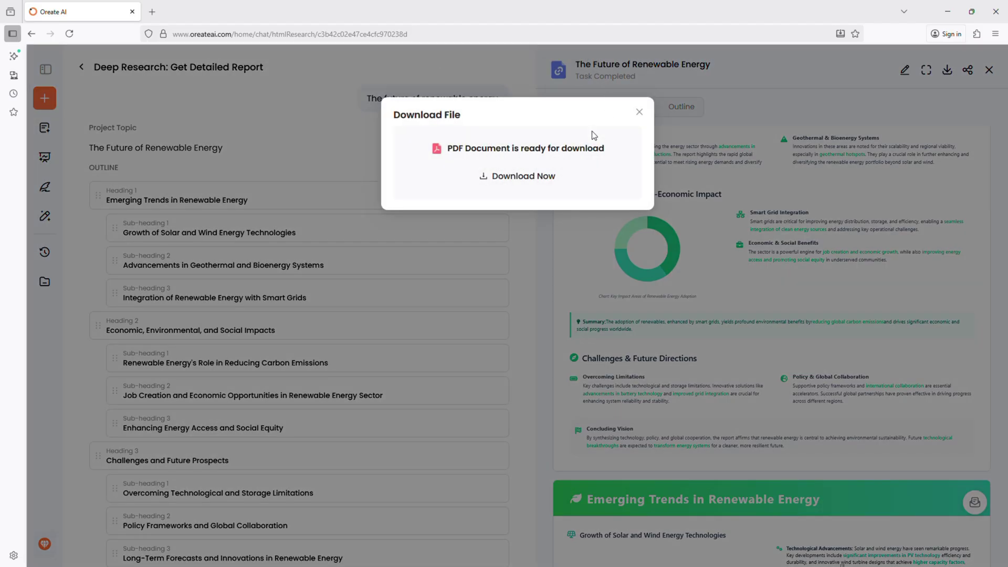
{"action": "left_click", "coordinate": [532, 182]}
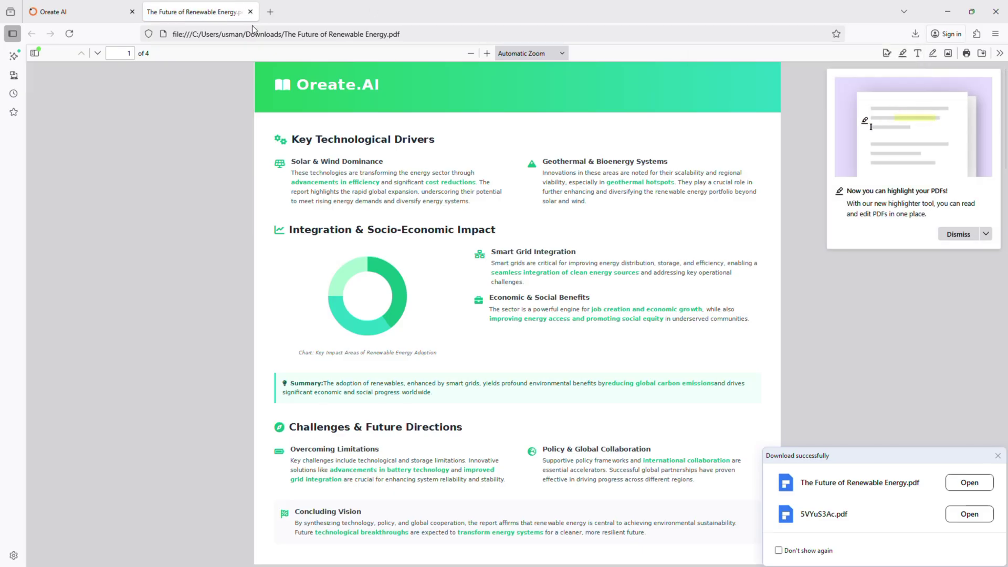
- Close the downloaded PDF tab to return to the Oreate AI home page
{"action": "left_click", "coordinate": [251, 12]}
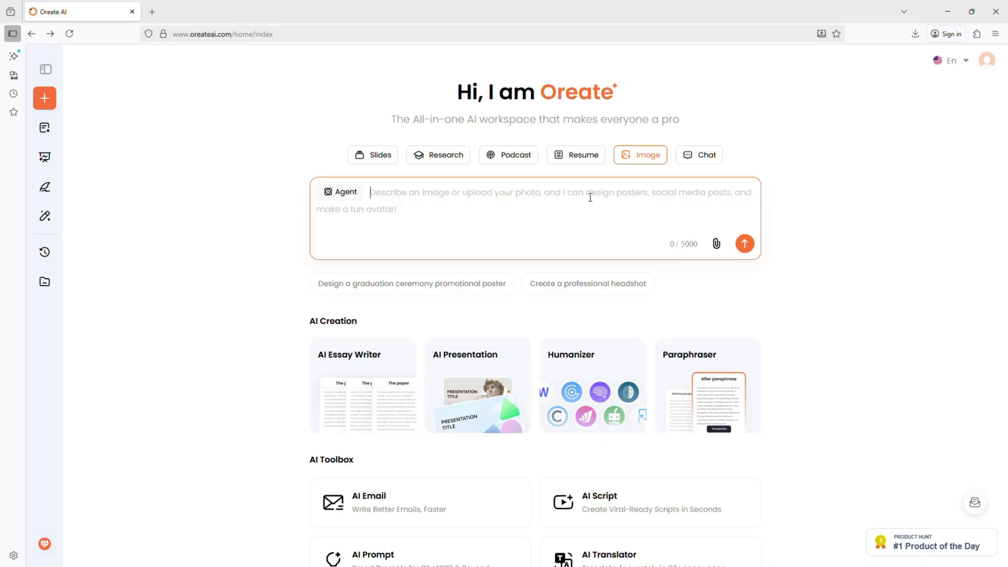
- Try cyberpunk poster and food flat-lay prompts, ending with the Halloween pet wizard-costume portrait prompt
{"action": "type", "text": "Cyberpunk neon poster in pink and blue"}
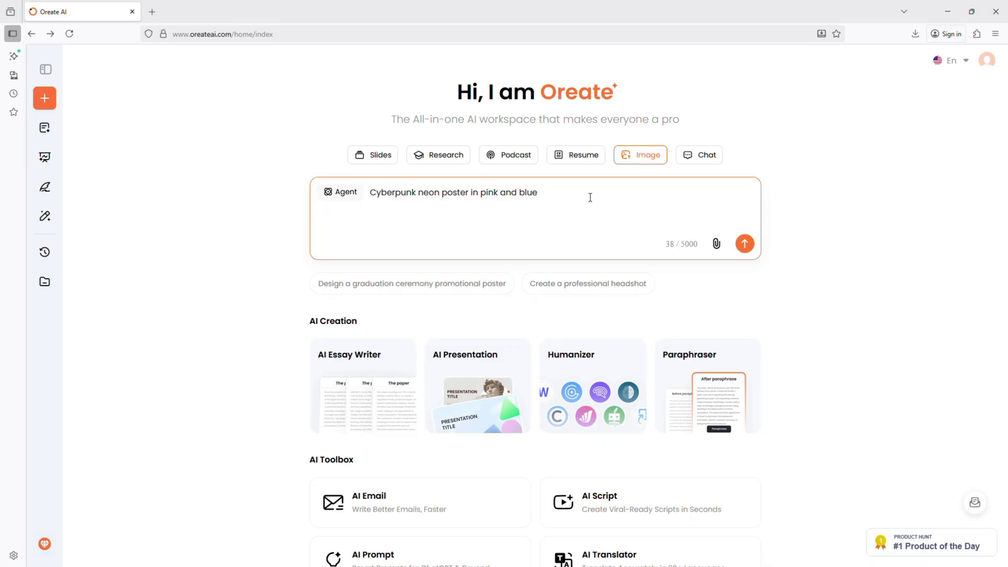
{"action": "key", "text": "ctrl+a"}
{"action": "key", "text": "BackSpace"}
{"action": "type", "text": "Food flat-lay for Instagram"}
{"action": "key", "text": "ctrl+a"}
{"action": "key", "text": "BackSpace"}
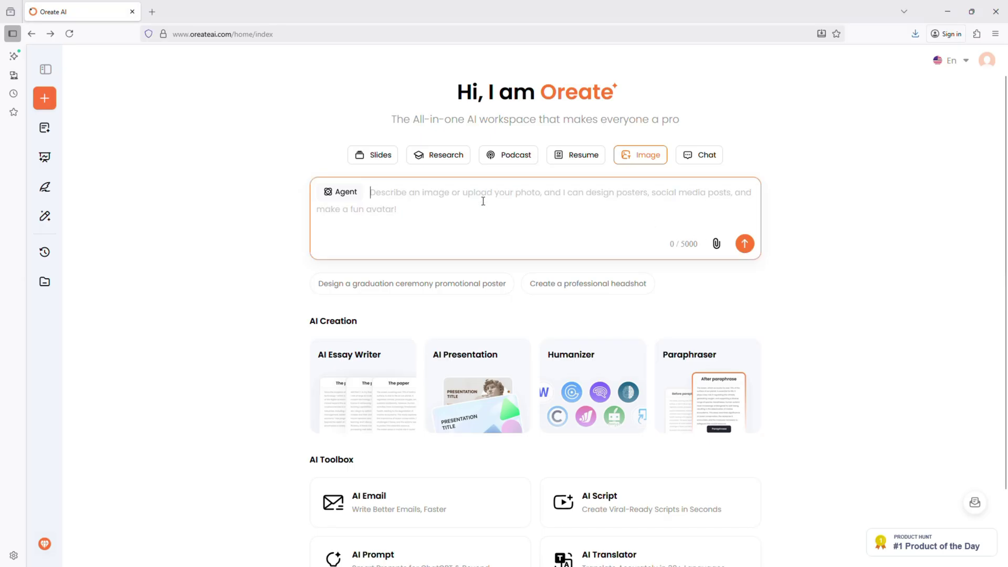
{"action": "type", "text": "Halloween pet portrait in wizard costume"}
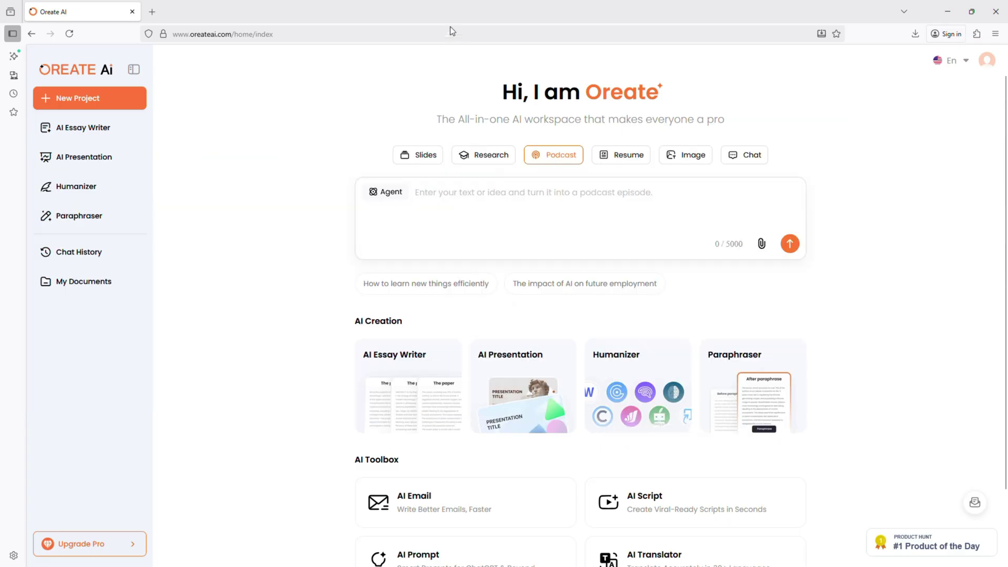
- Submit 'The Impact of Artificial Intelligence on Modern Education.' as the podcast topic
{"action": "left_click", "coordinate": [489, 198]}
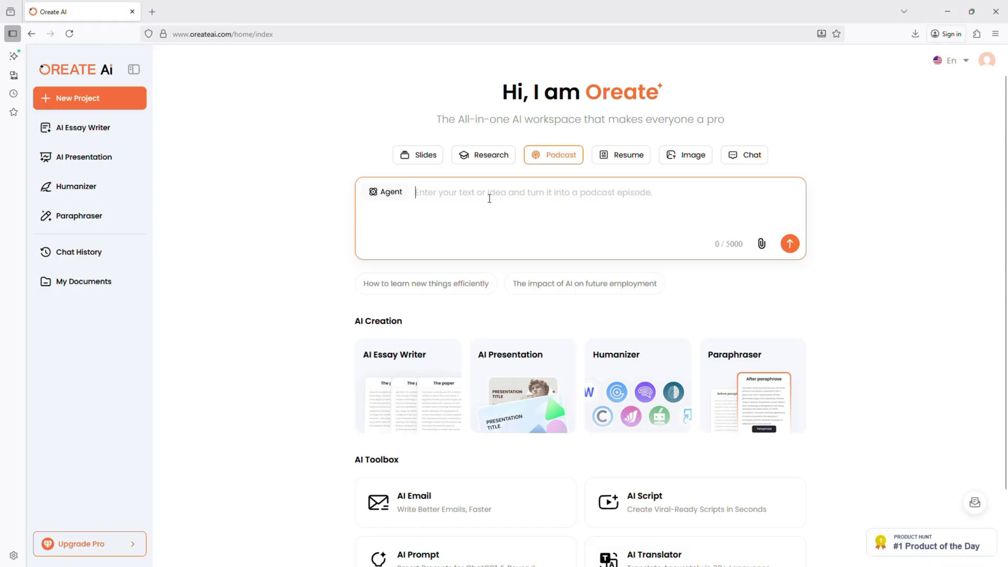
{"action": "type", "text": "The Impact of Artificial Intelligence on Modern Education"}
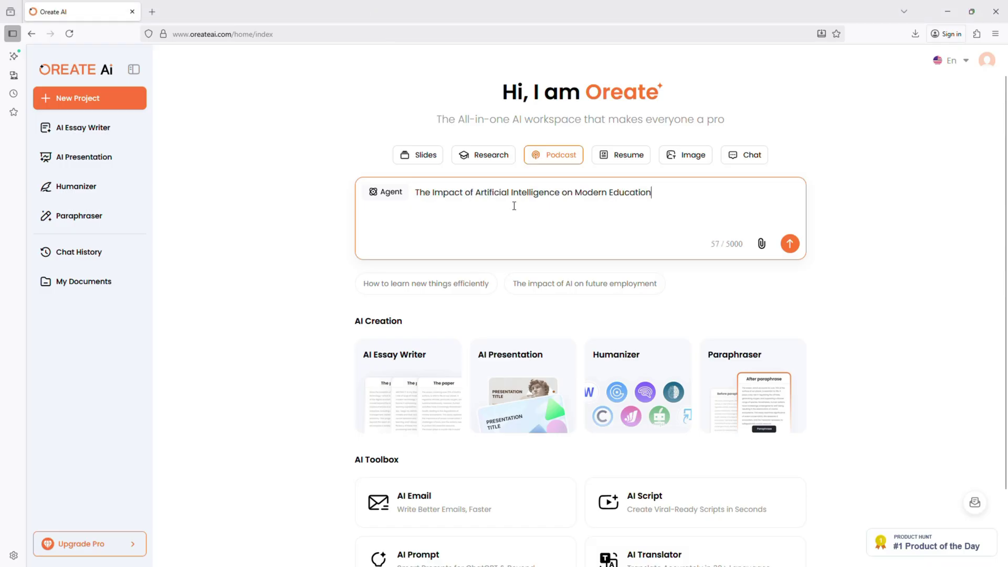
{"action": "type", "text": "."}
{"action": "left_click", "coordinate": [791, 245]}
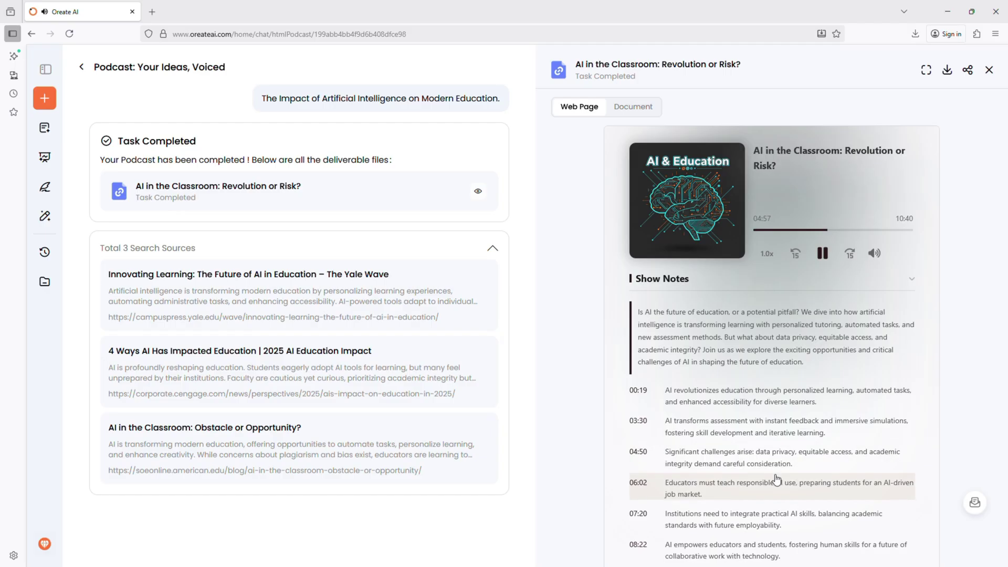
- Scroll through the AI-in-education podcast transcript, then export the episode as an audio download
{"action": "scroll", "coordinate": [630, 453], "scroll_direction": "down", "scroll_amount": 20}
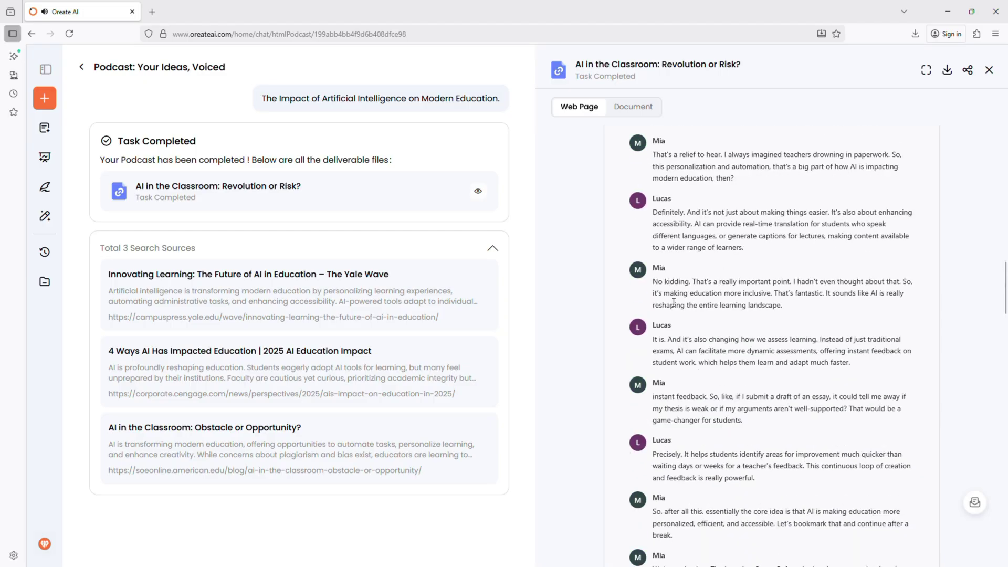
{"action": "scroll", "coordinate": [671, 363], "scroll_direction": "down", "scroll_amount": 8}
{"action": "scroll", "coordinate": [671, 363], "scroll_direction": "down", "scroll_amount": 10}
{"action": "scroll", "coordinate": [636, 393], "scroll_direction": "down", "scroll_amount": 8}
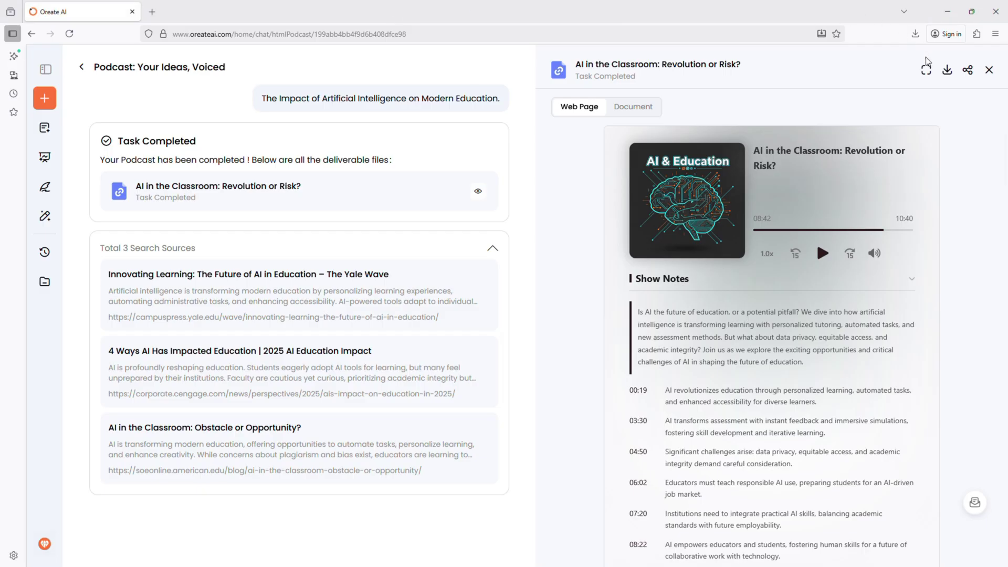
{"action": "left_click", "coordinate": [948, 71]}
{"action": "left_click", "coordinate": [892, 96]}
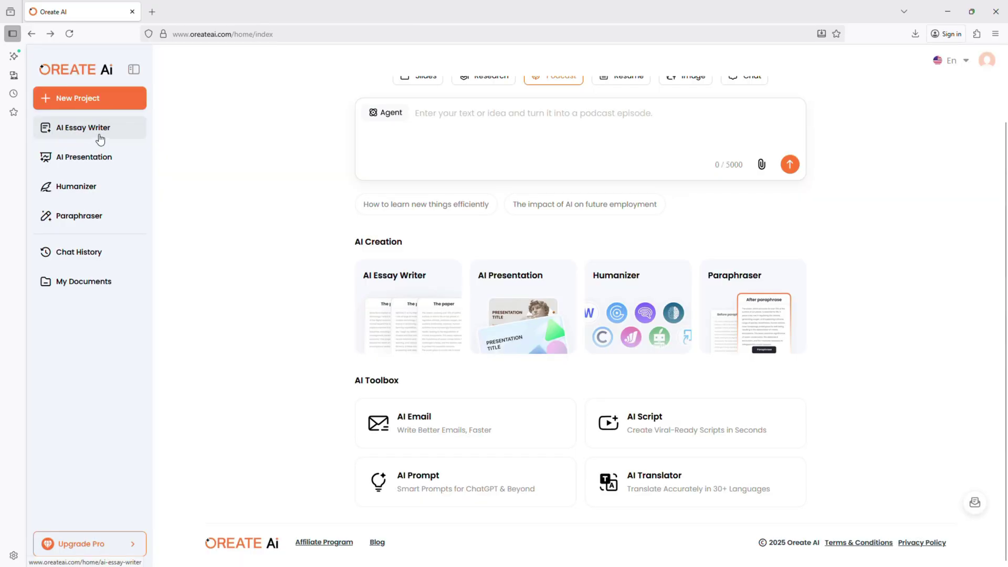
- Browse the AI Essay Writer, AI Presentation Maker and Humanizer pages from the sidebar
{"action": "left_click", "coordinate": [94, 132]}
{"action": "scroll", "coordinate": [307, 281], "scroll_direction": "down", "scroll_amount": 5}
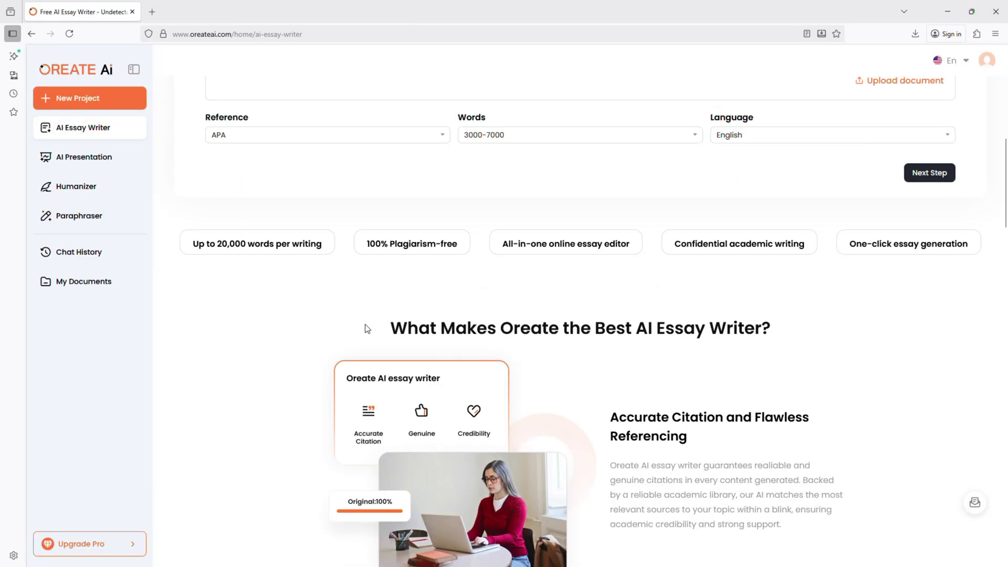
{"action": "scroll", "coordinate": [366, 328], "scroll_direction": "down", "scroll_amount": 5}
{"action": "left_click", "coordinate": [117, 167]}
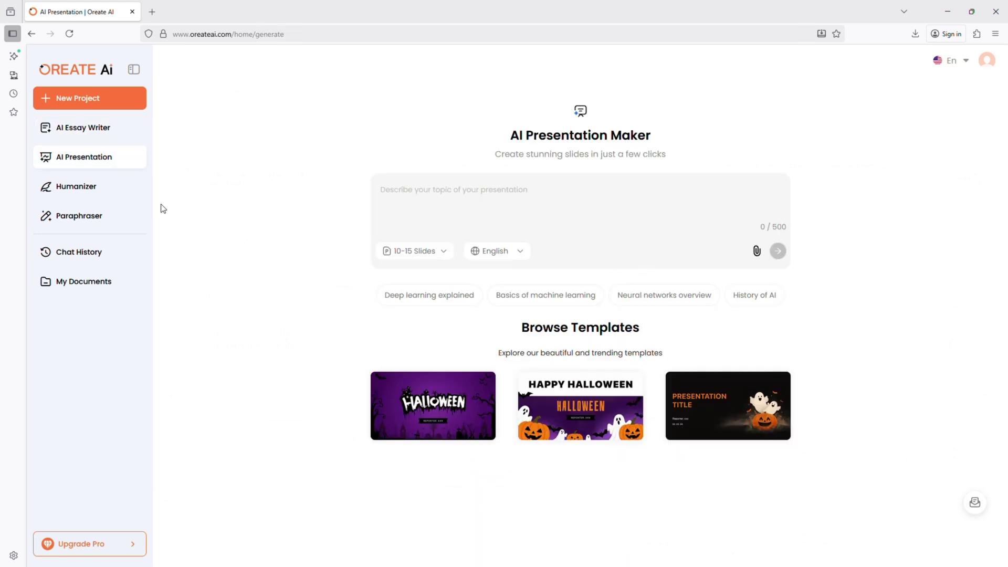
{"action": "left_click", "coordinate": [105, 188]}
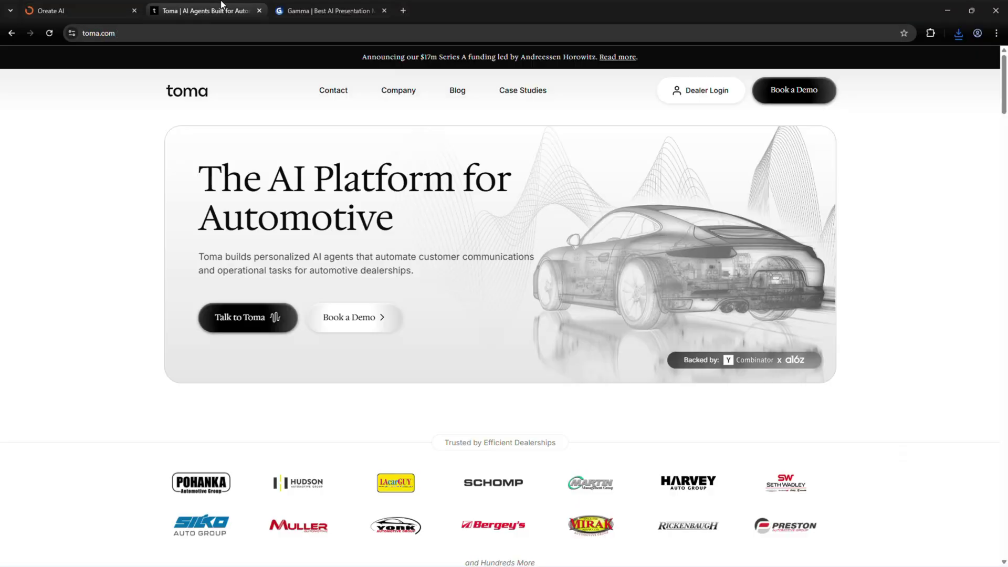
- Return to the Oreate AI home page, scroll its gallery, and expand More to list all tools
{"action": "left_click", "coordinate": [326, 11]}
{"action": "left_click", "coordinate": [105, 6]}
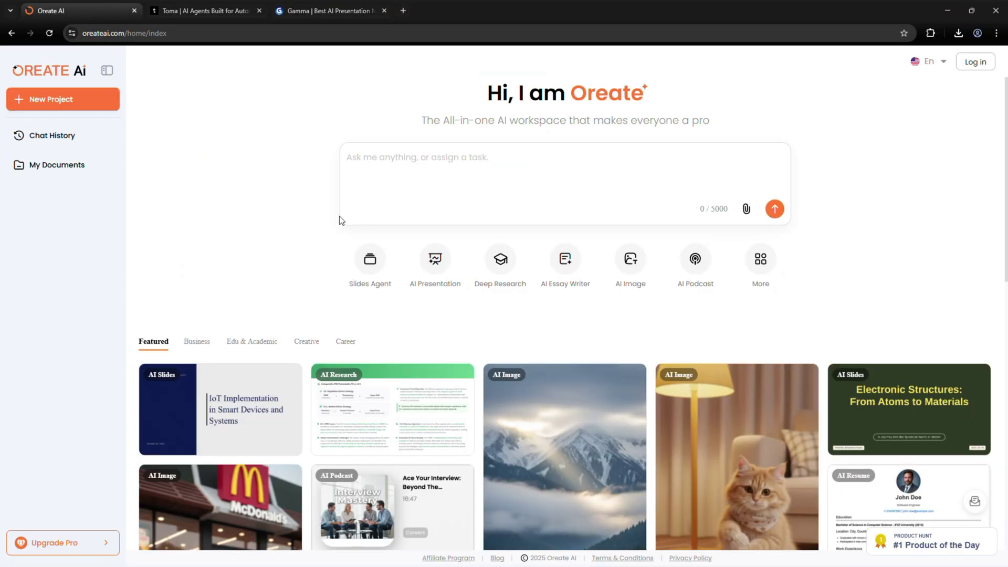
{"action": "scroll", "coordinate": [331, 220], "scroll_direction": "down", "scroll_amount": 15}
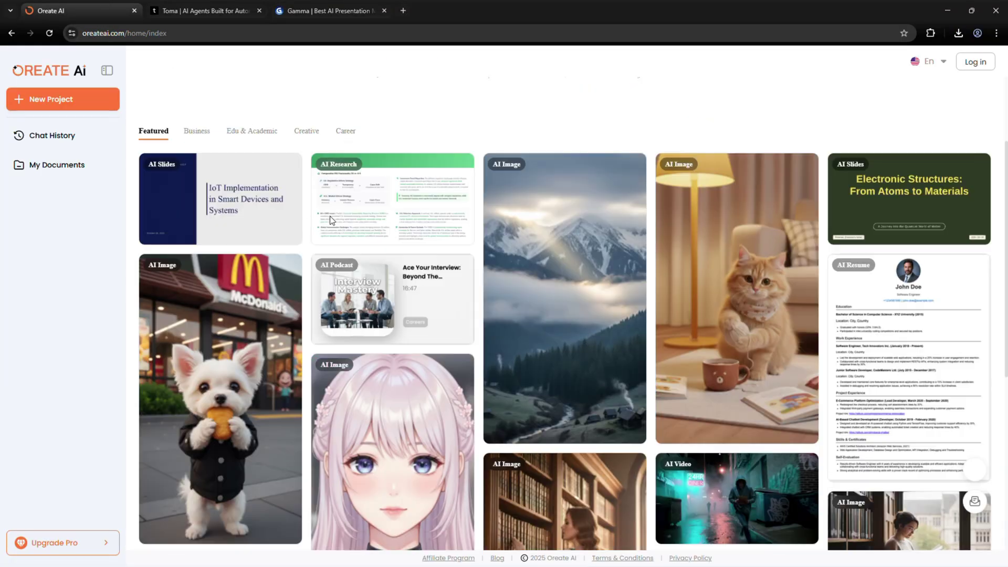
{"action": "scroll", "coordinate": [510, 282], "scroll_direction": "down", "scroll_amount": 10}
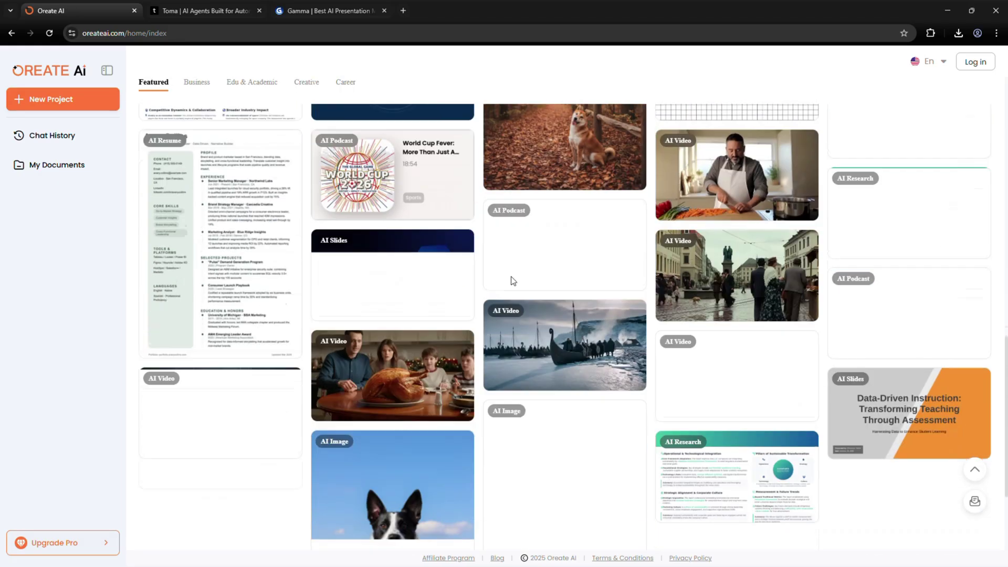
{"action": "key", "text": "Home"}
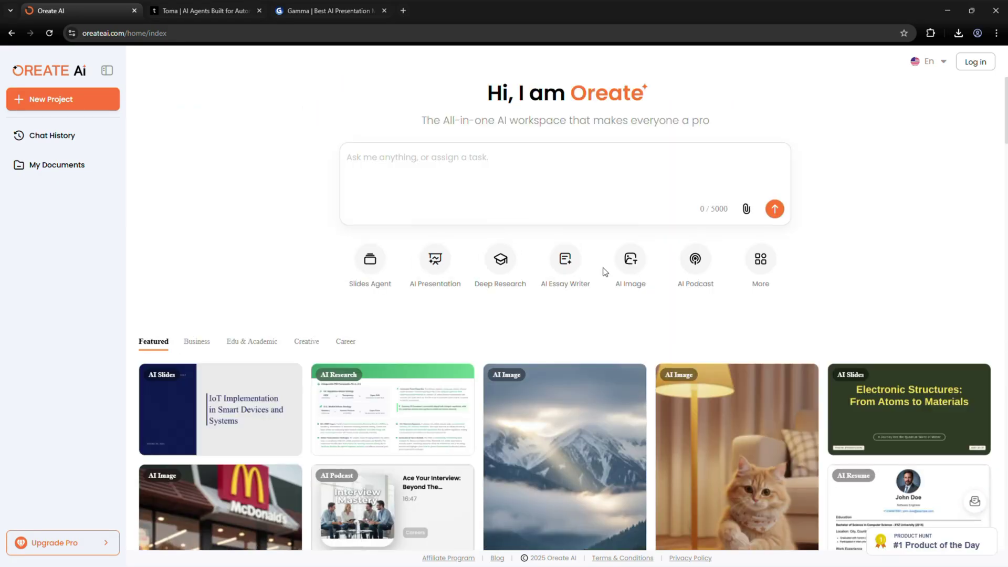
{"action": "left_click", "coordinate": [764, 260]}
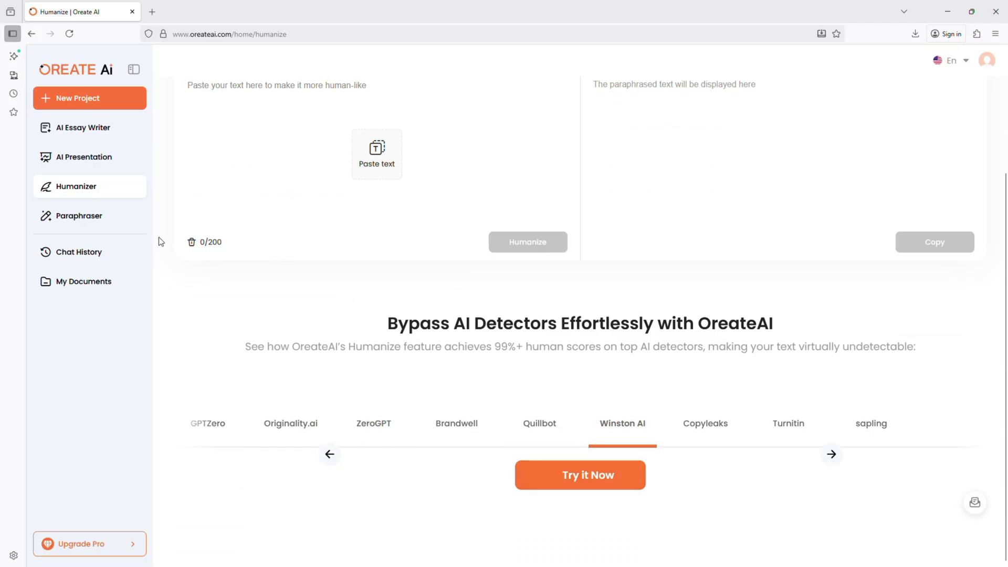
- Look over the Paraphraser page, then open Chat History to list the past chats
{"action": "left_click", "coordinate": [89, 224]}
{"action": "scroll", "coordinate": [428, 266], "scroll_direction": "down", "scroll_amount": 6}
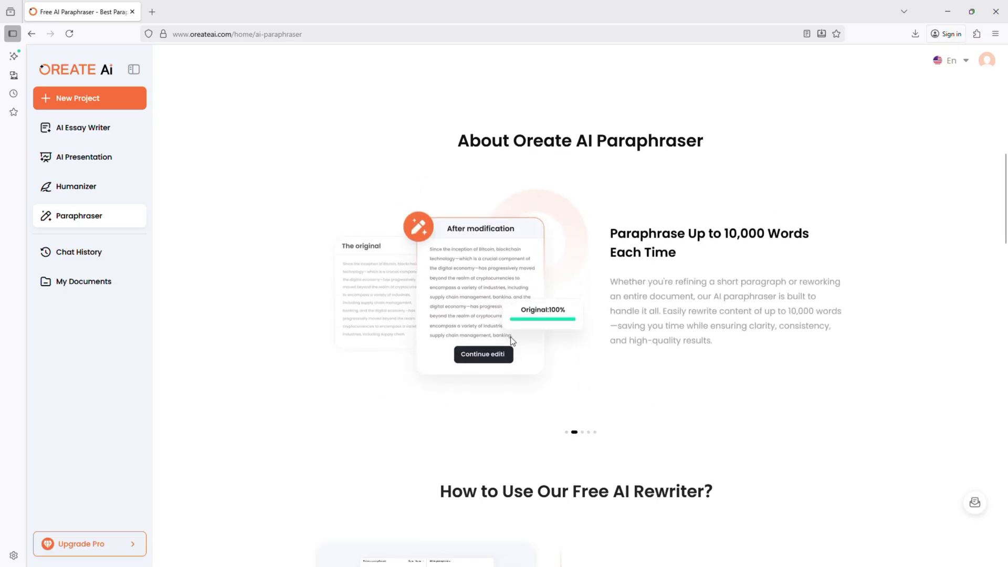
{"action": "left_click", "coordinate": [79, 252]}
{"action": "left_click", "coordinate": [94, 254]}
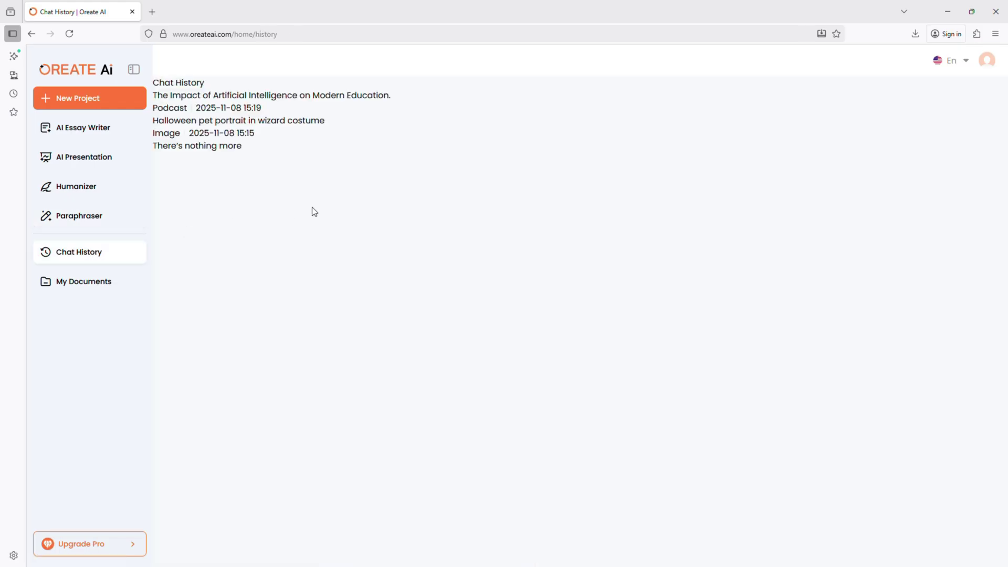